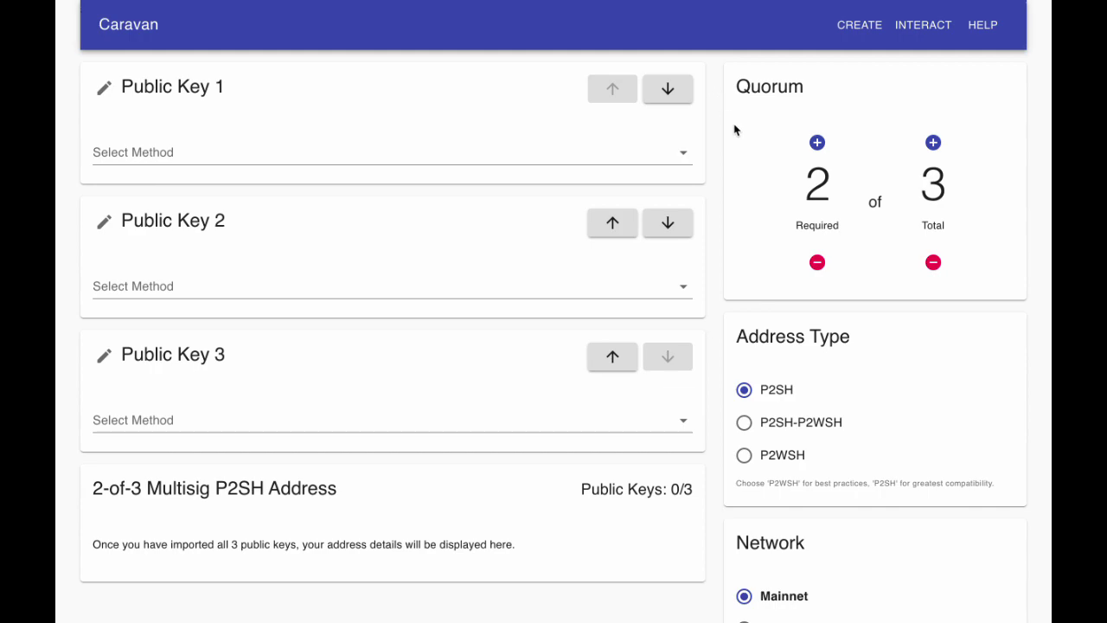
- Configure a 1-of-2 quorum and choose P2WSH as the address type
click(817, 263)
click(933, 263)
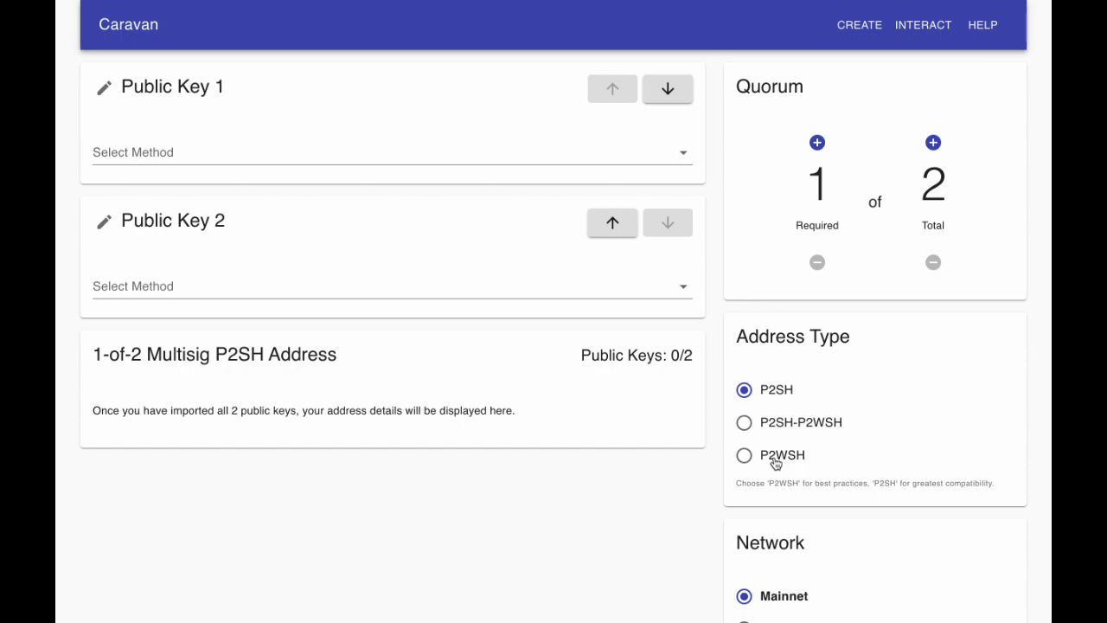
click(744, 455)
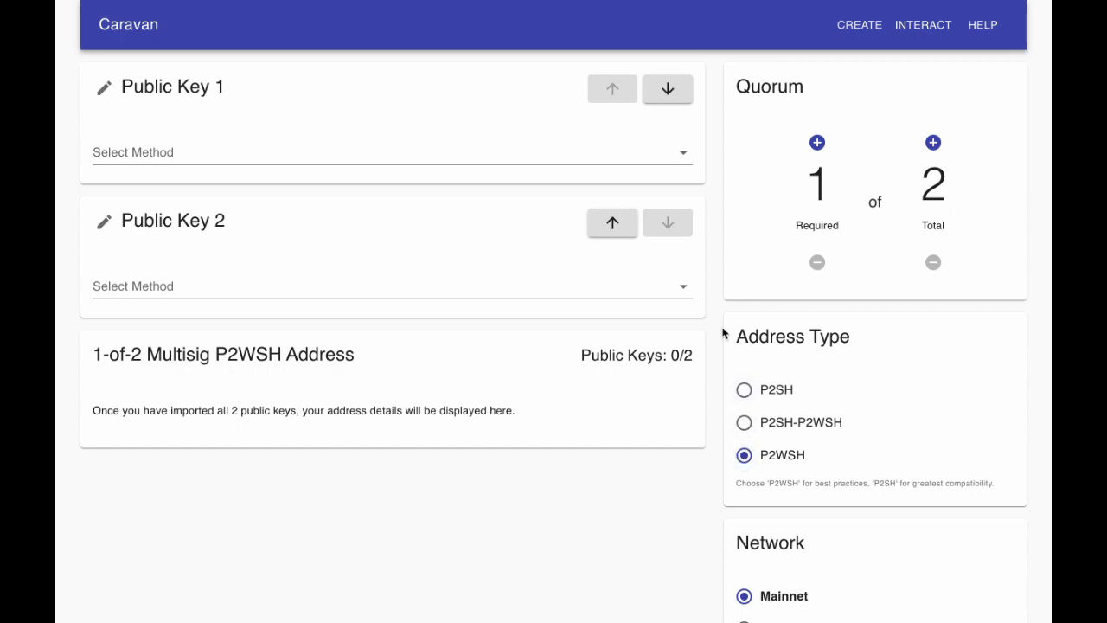
- Request Public Key 1 from a Trezor at the default BIP32 path and allow the key export once for this session
click(685, 155)
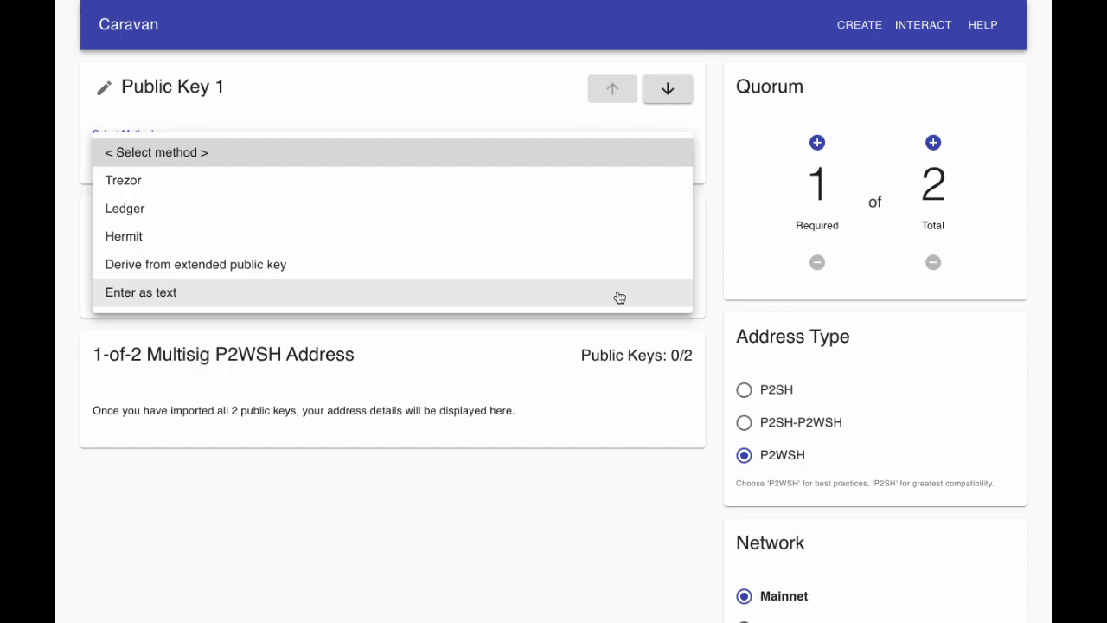
click(602, 198)
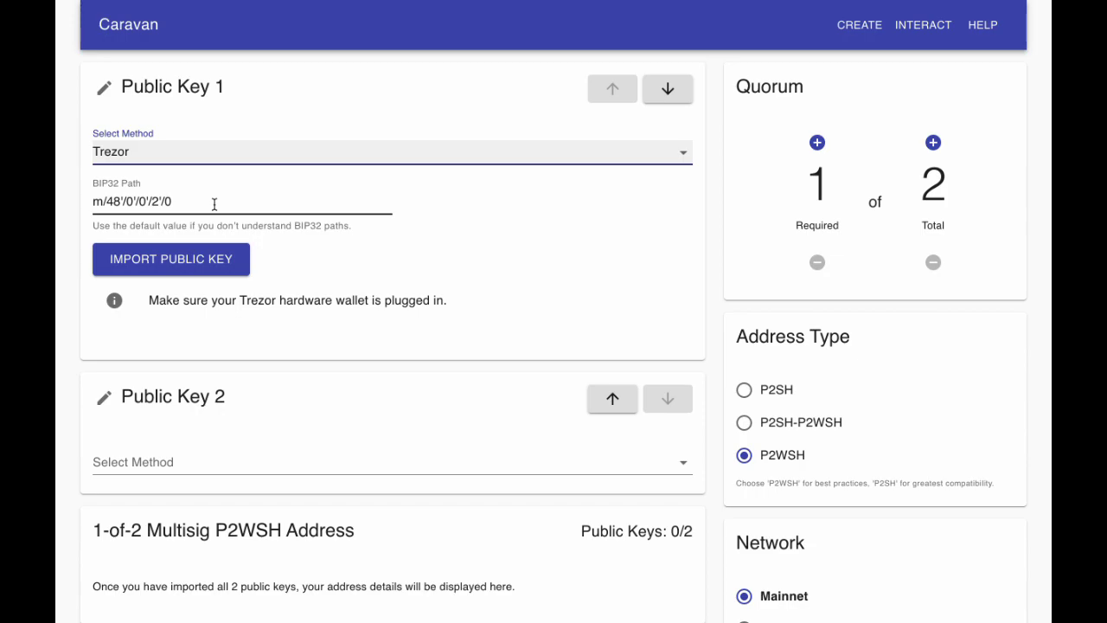
click(194, 263)
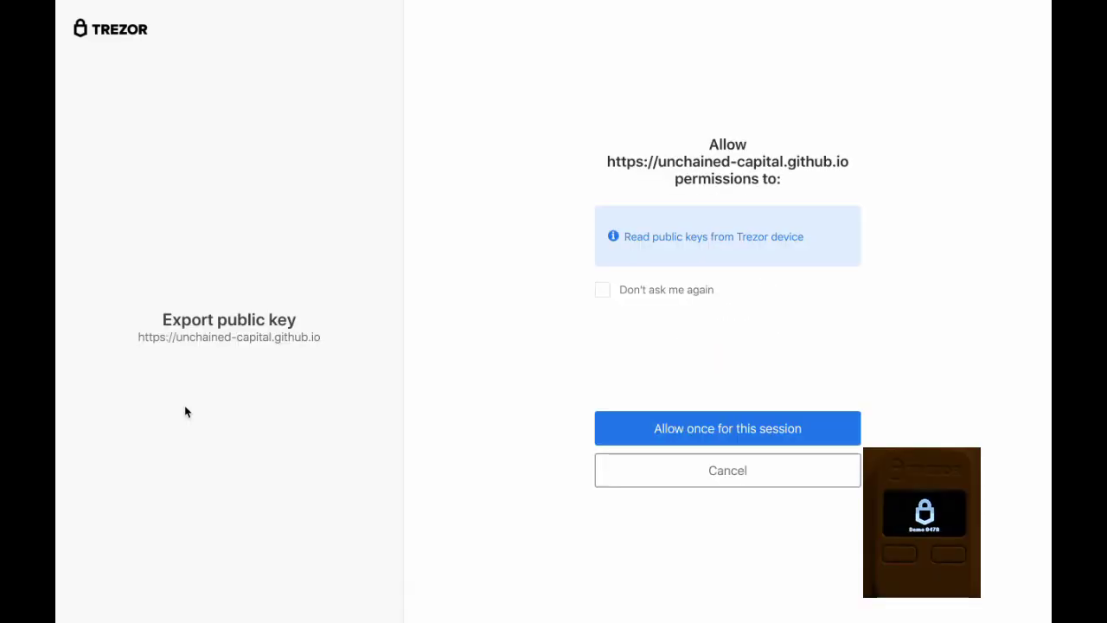
click(655, 424)
click(655, 424)
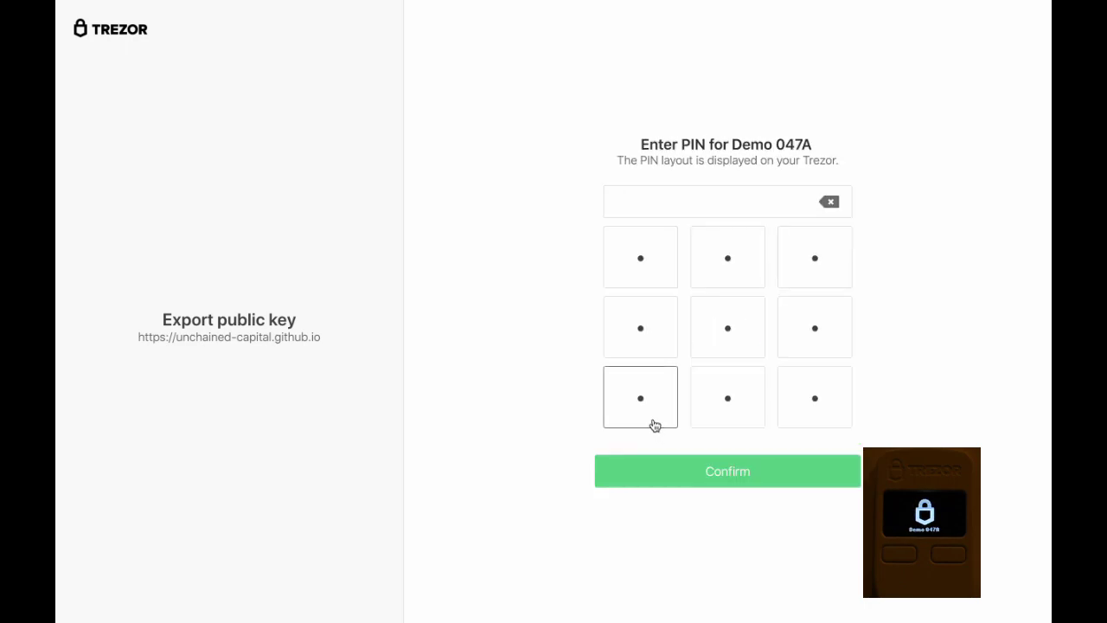
- Enter the Trezor's PIN and confirm it to import Public Key 1
click(644, 412)
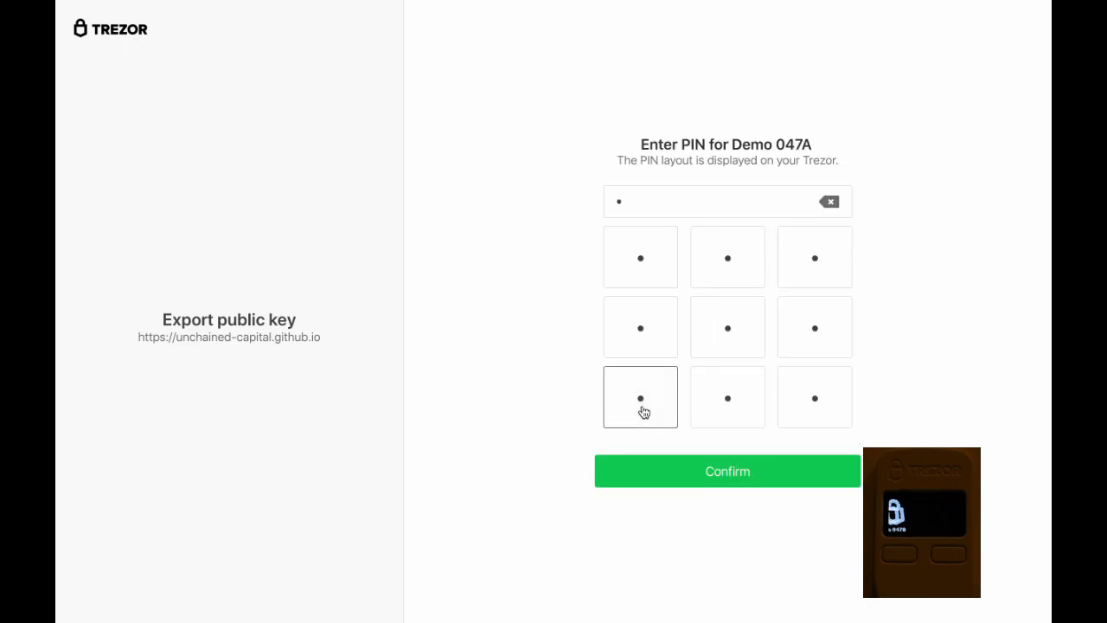
click(644, 413)
click(643, 411)
click(643, 412)
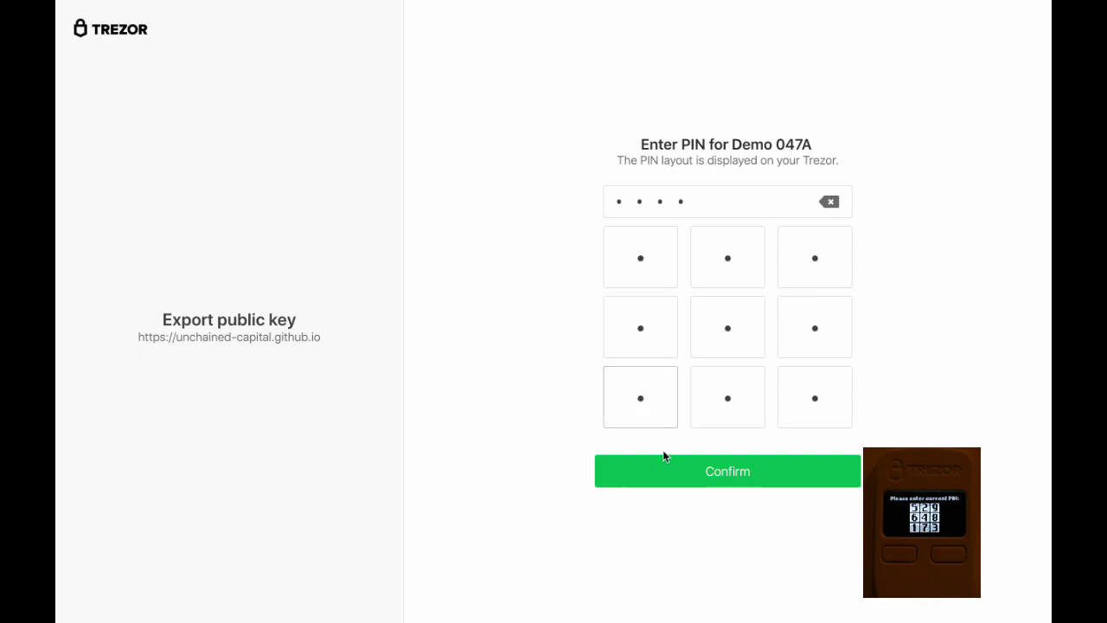
click(729, 473)
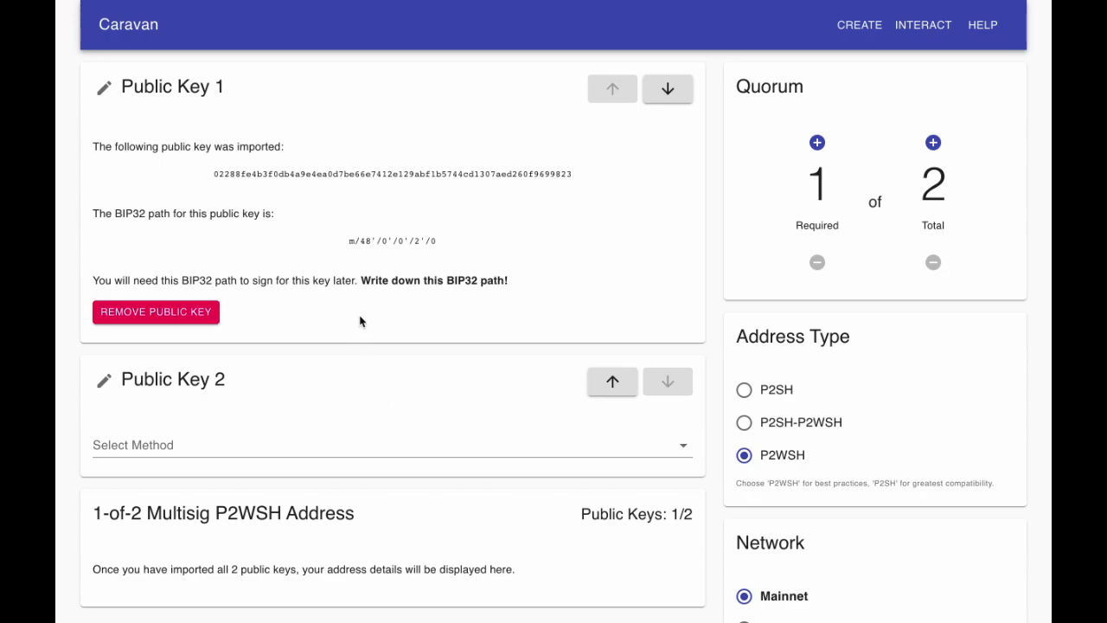
- Import Public Key 2 from a Ledger using the default BIP32 path m/48'/0'/0'/2'/0
scroll(361, 320, down, 1)
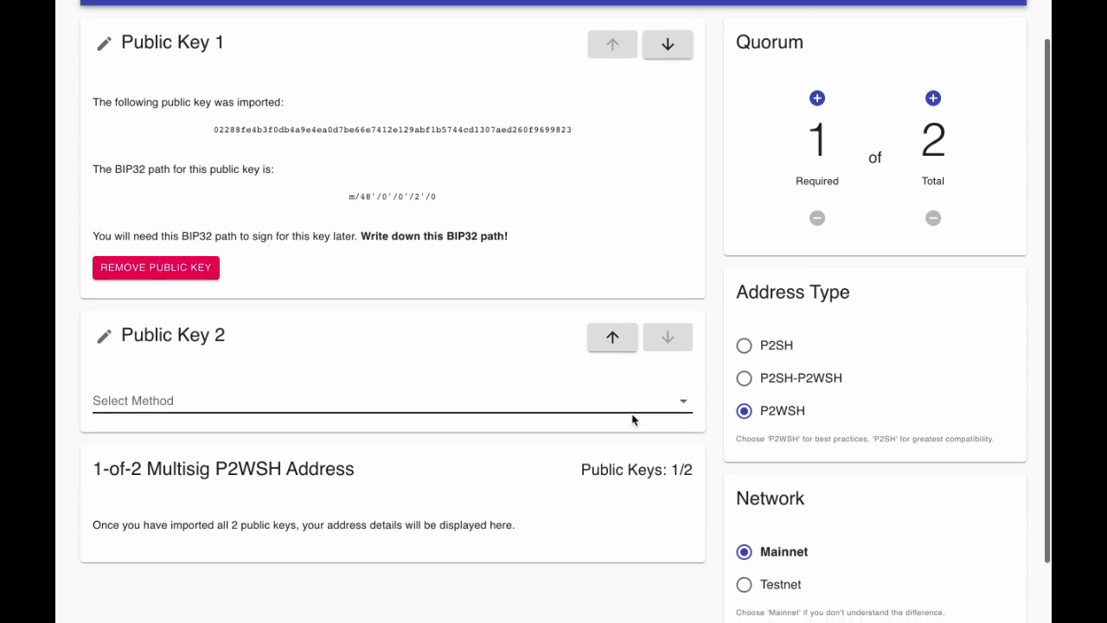
click(685, 403)
click(546, 456)
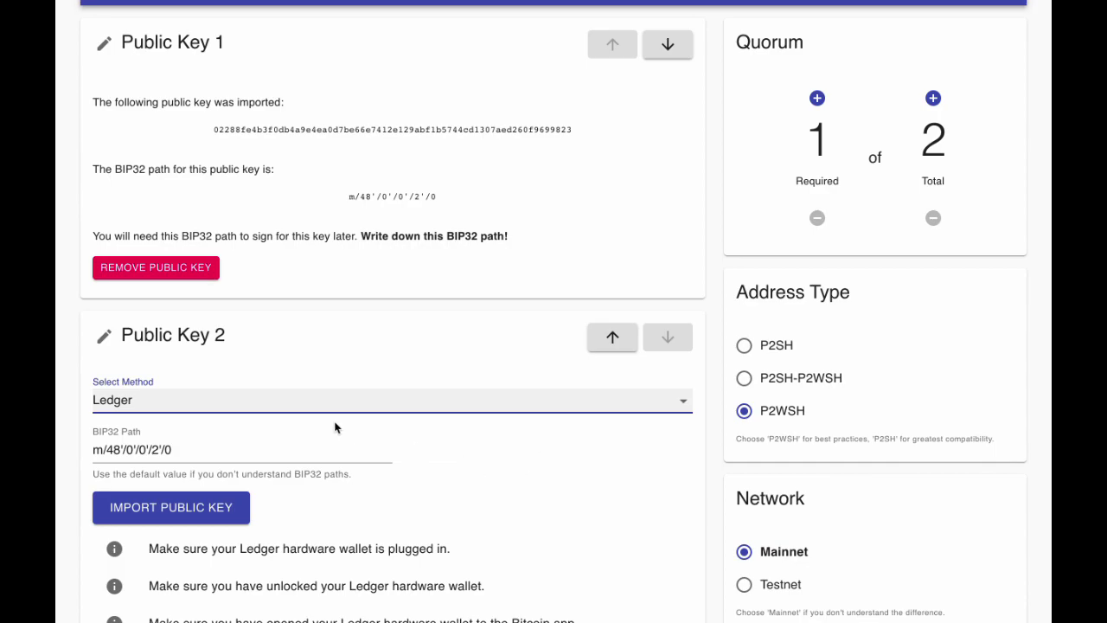
click(205, 509)
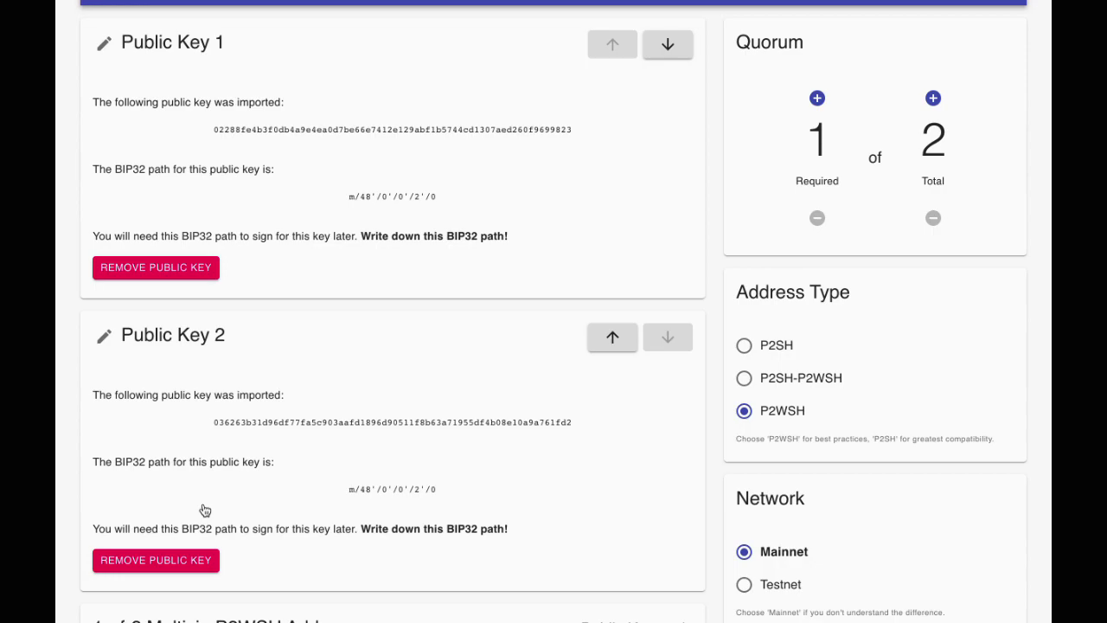
- Try the P2SH address type and check its effect on the multisig address and both public keys
scroll(204, 510, down, 5)
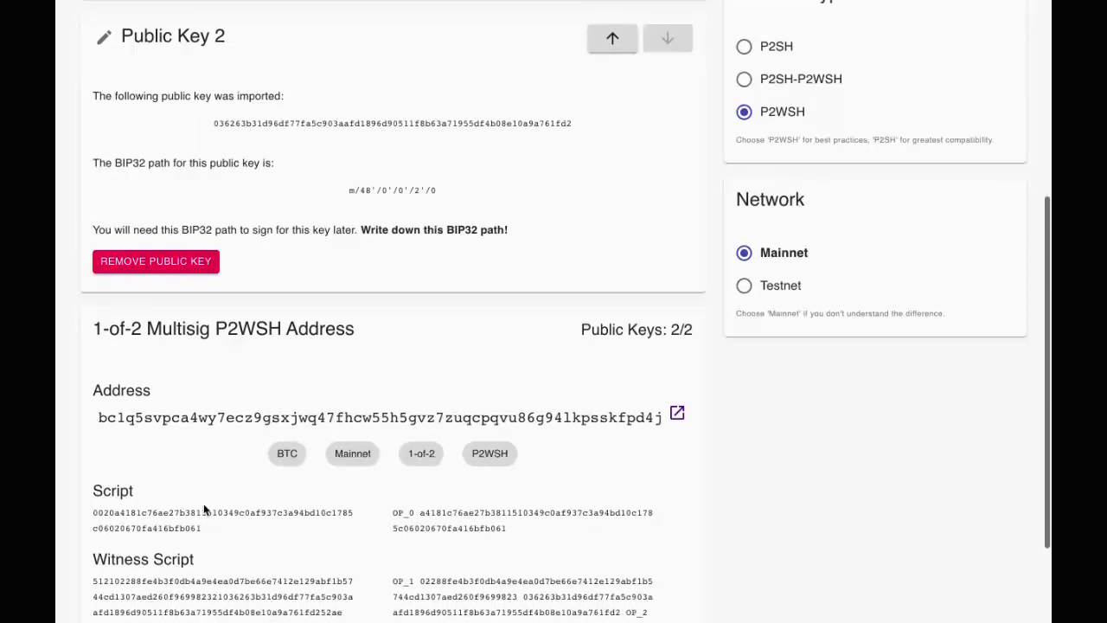
scroll(204, 504, down, 1)
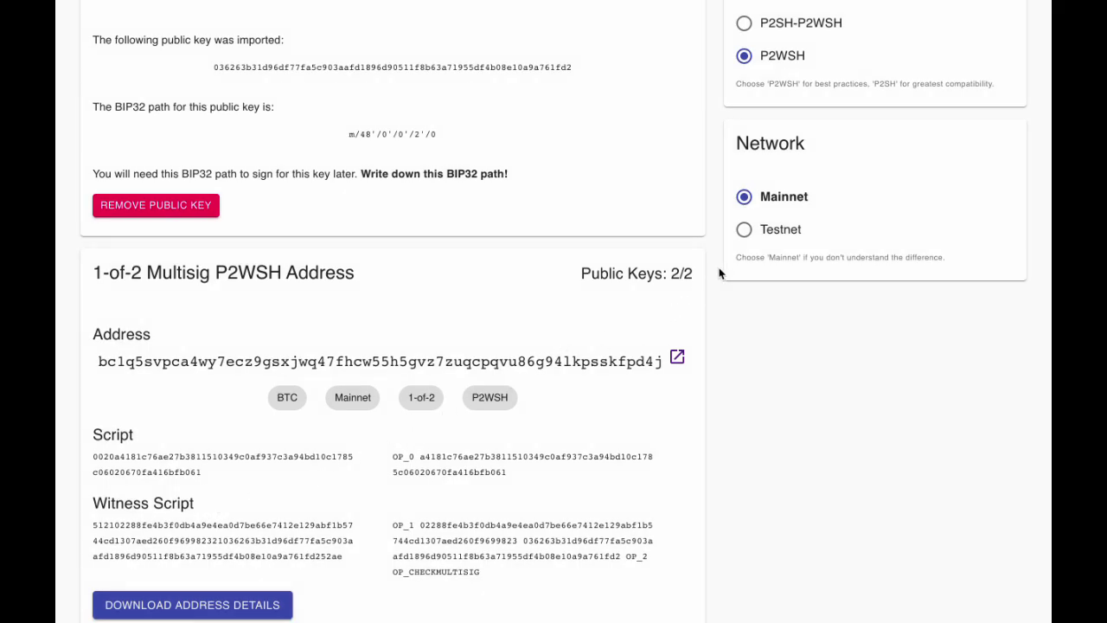
scroll(719, 274, up, 2)
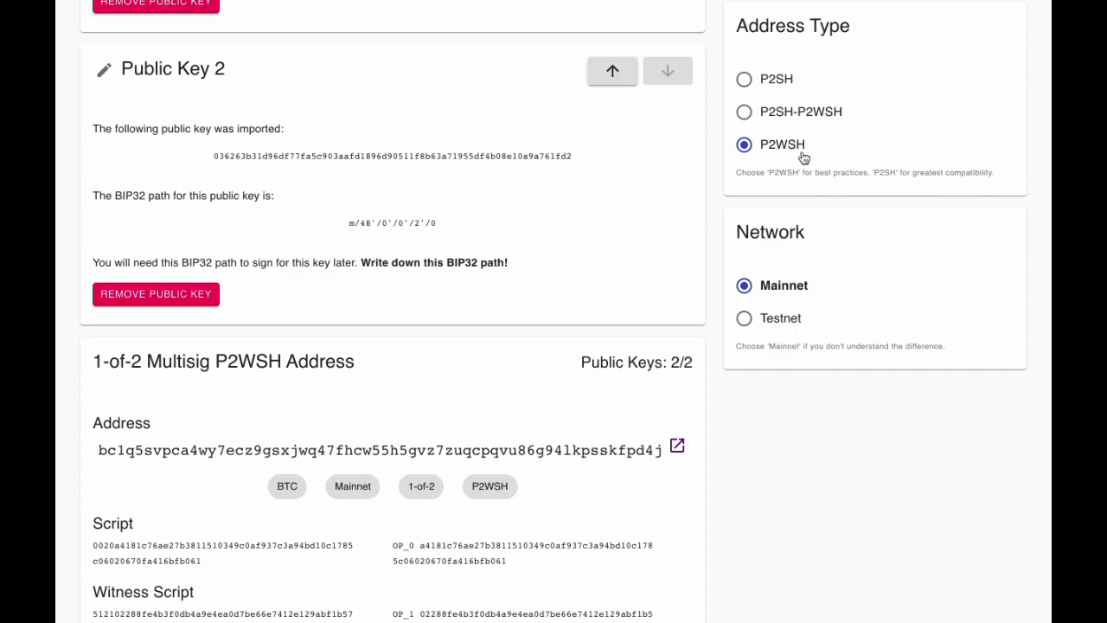
click(744, 78)
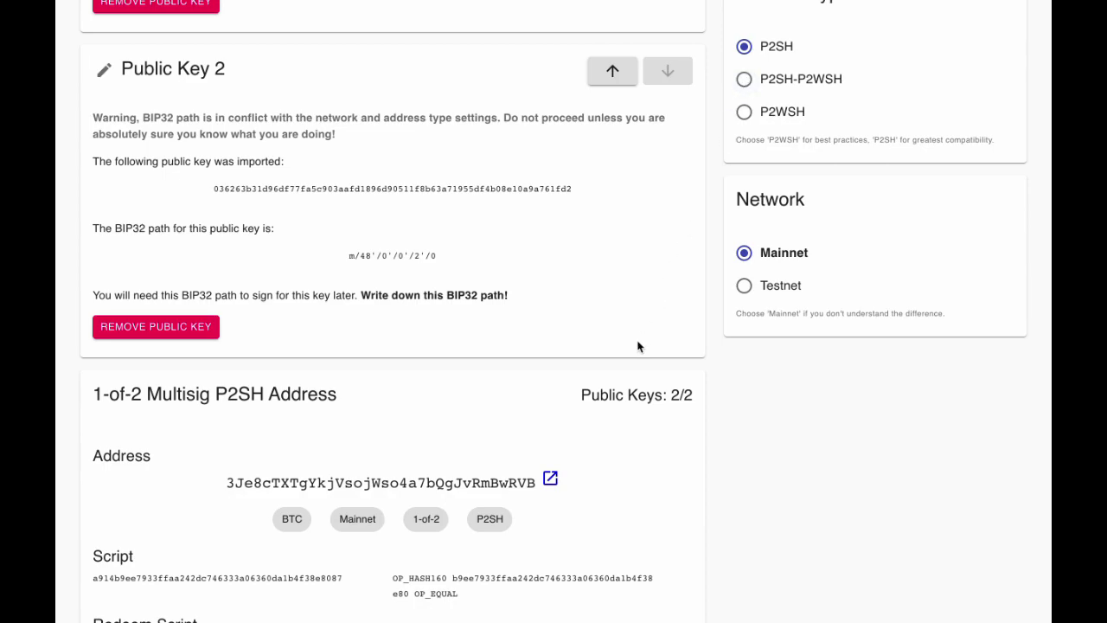
scroll(637, 346, down, 3)
scroll(638, 346, up, 5)
scroll(637, 346, up, 3)
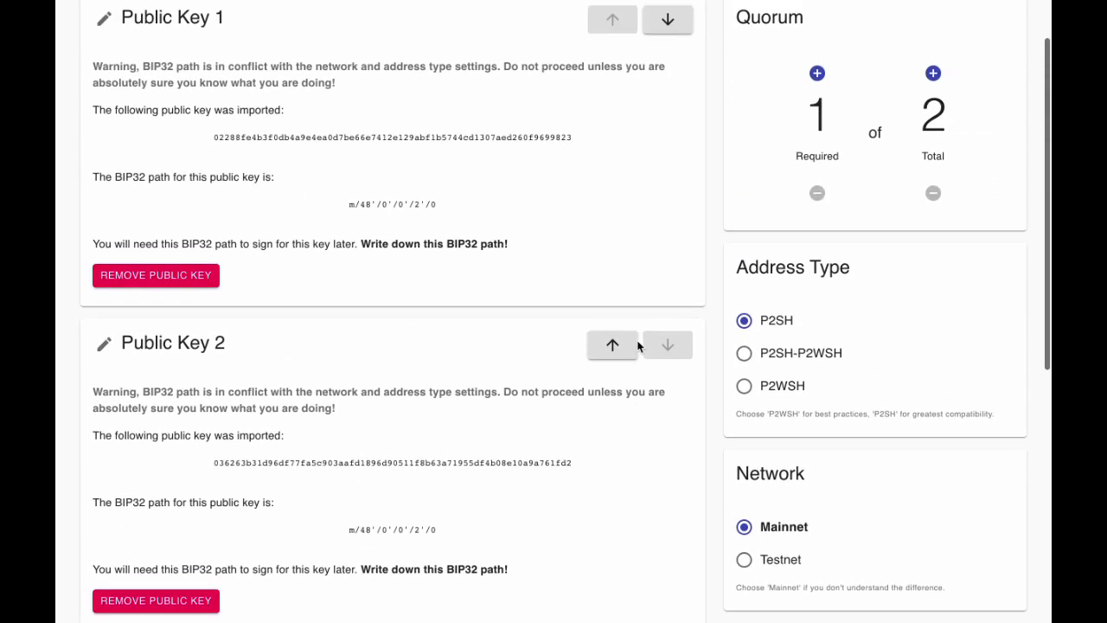
scroll(637, 346, down, 1)
scroll(637, 346, down, 3)
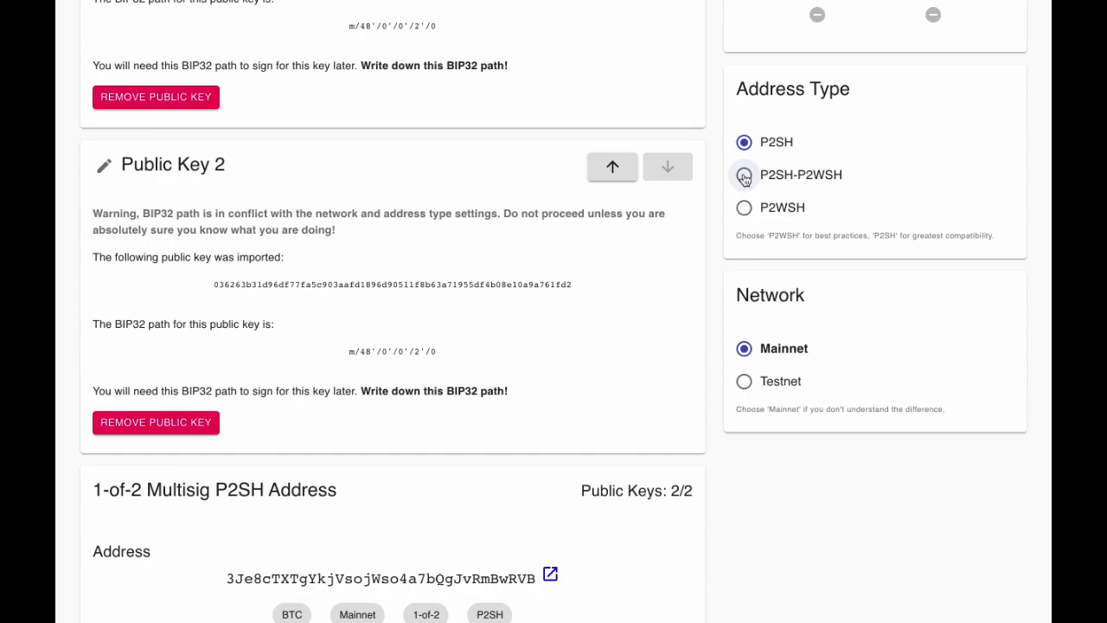
- Try the P2SH-P2WSH address type and check the resulting multisig address details
click(745, 178)
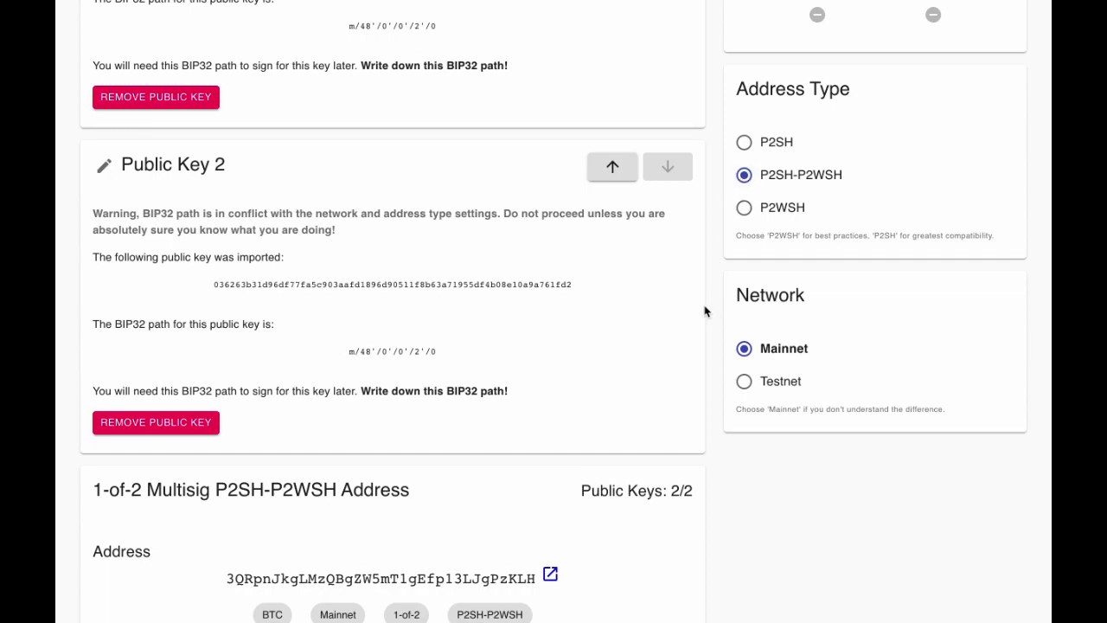
scroll(705, 311, down, 2)
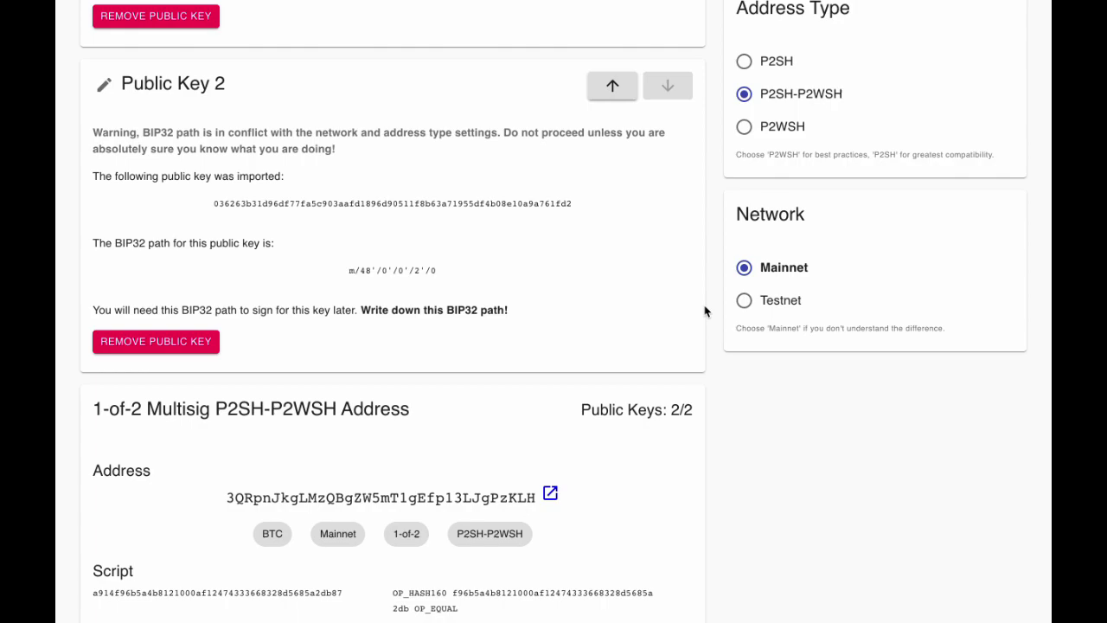
scroll(705, 311, up, 1)
scroll(705, 311, up, 3)
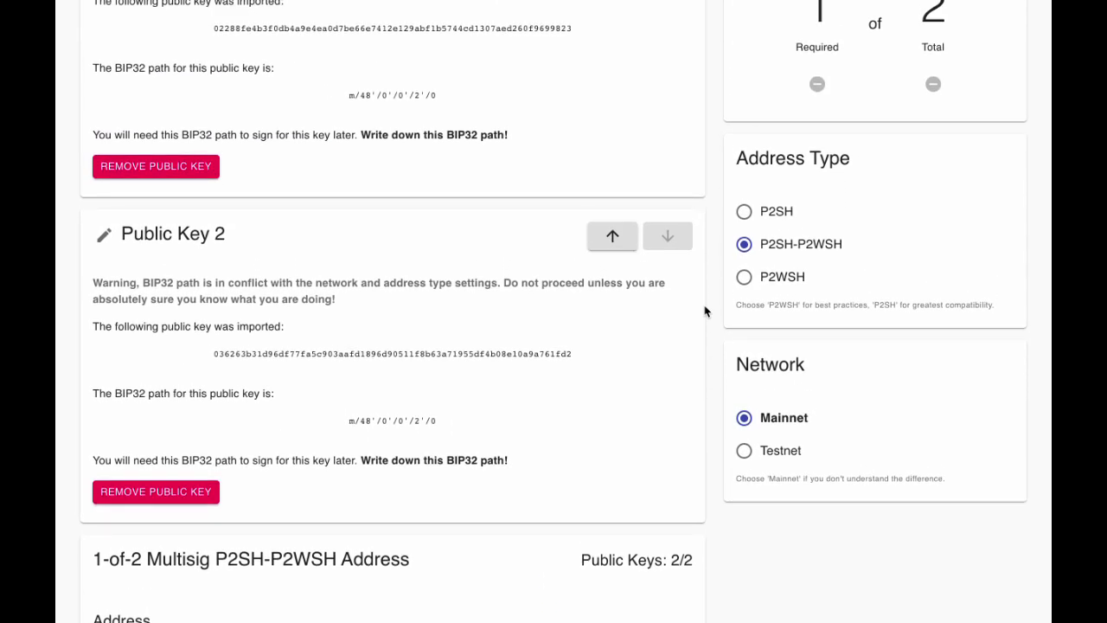
- Switch the network to Testnet to compare the multisig address, and return it to Mainnet
click(745, 453)
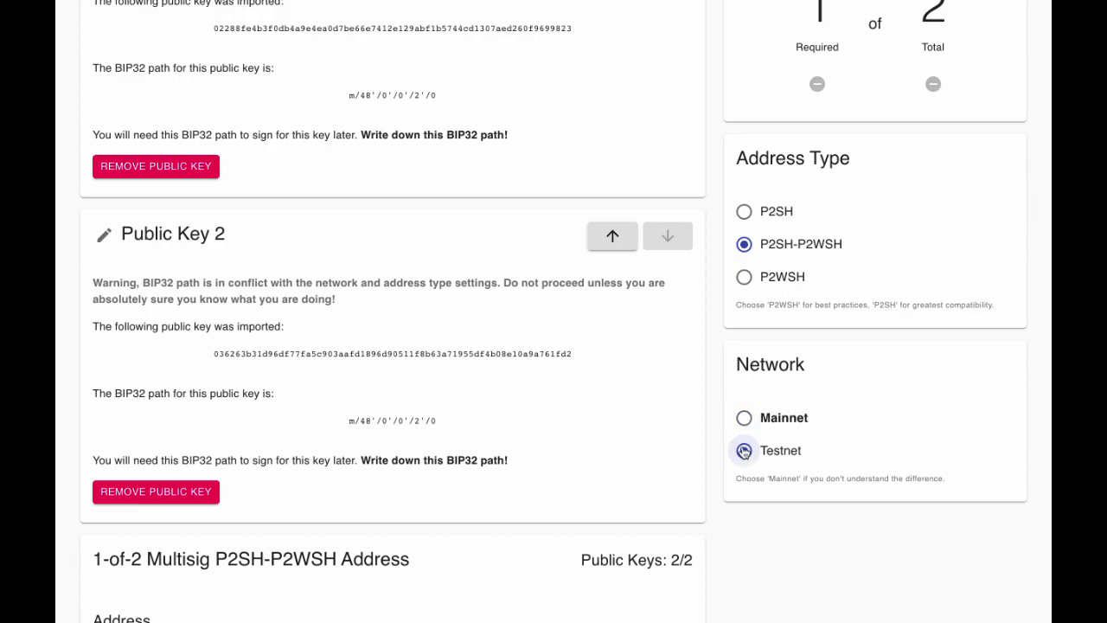
scroll(742, 452, down, 5)
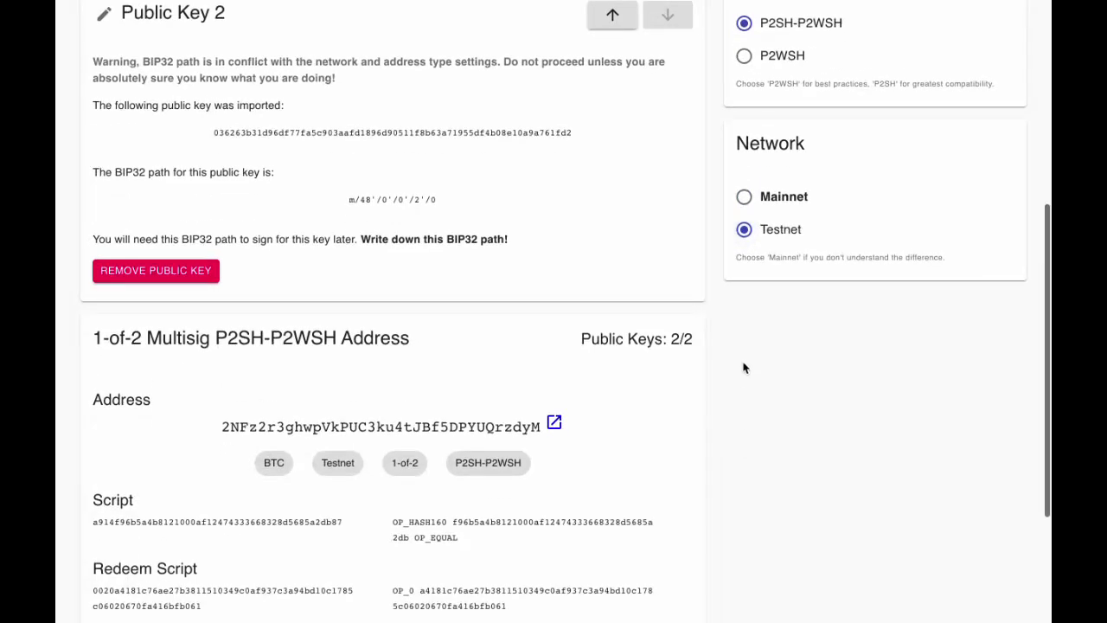
click(745, 196)
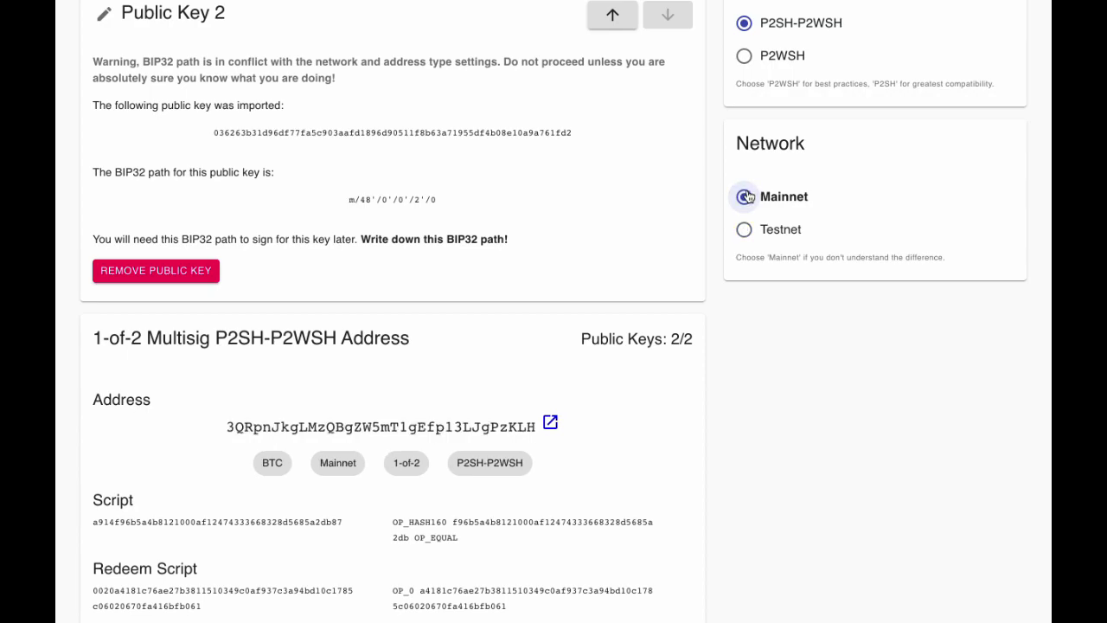
- Set the address type back to P2WSH and download the address details of the 1-of-2 multisig address
click(744, 55)
scroll(742, 60, down, 2)
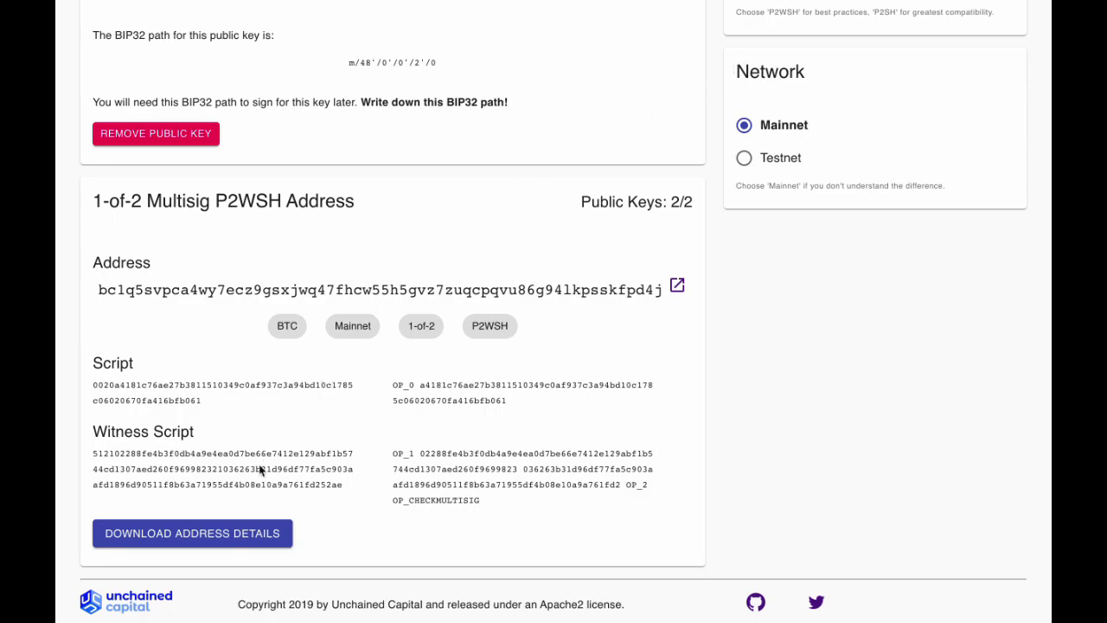
click(221, 536)
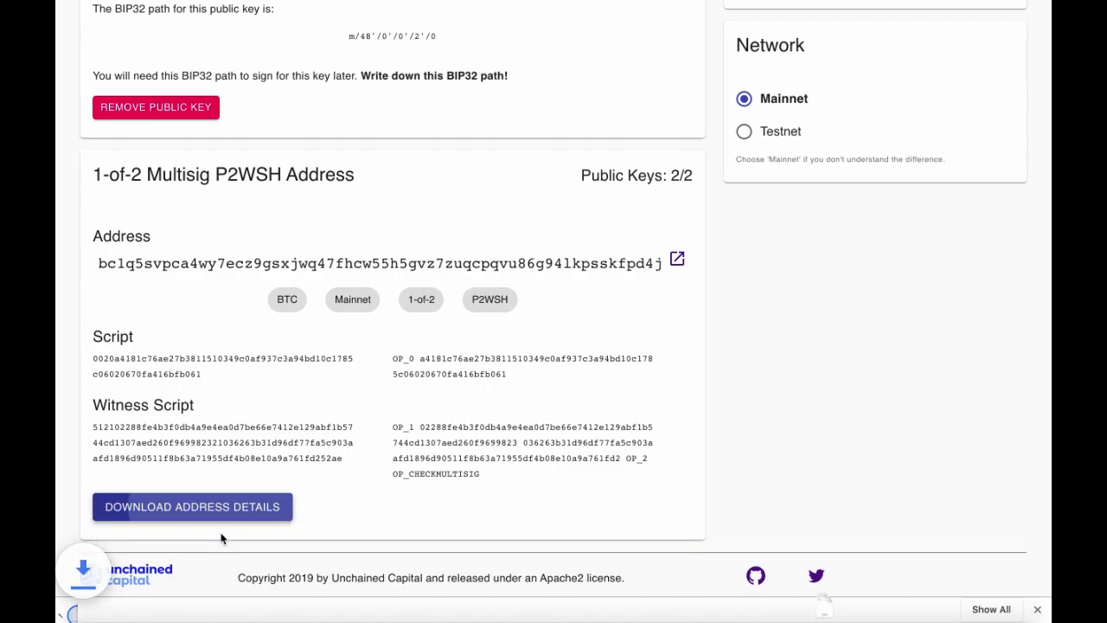